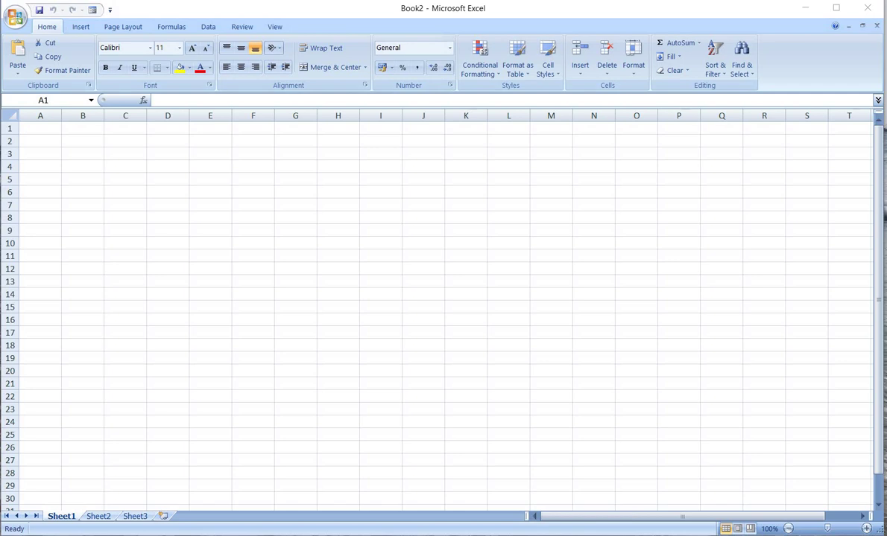
left_click(381, 217)
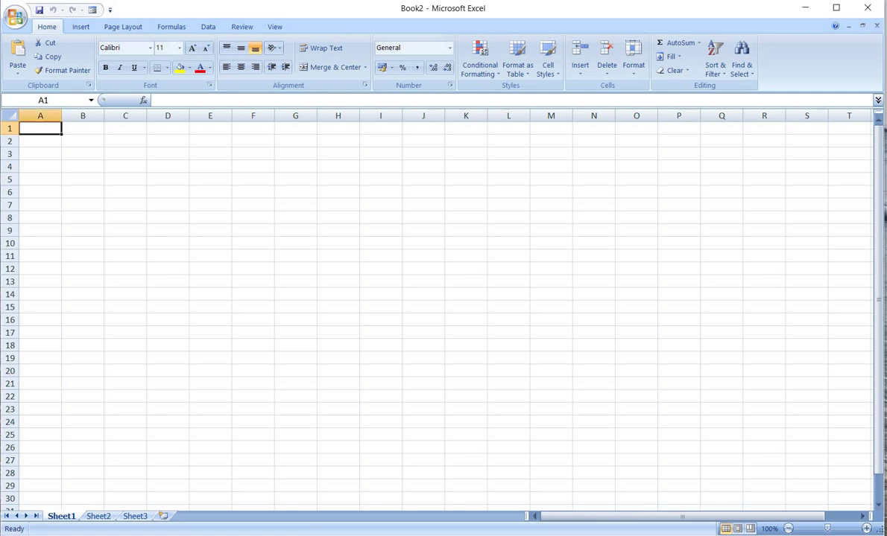
left_click(381, 217)
left_click(338, 281)
left_click(465, 244)
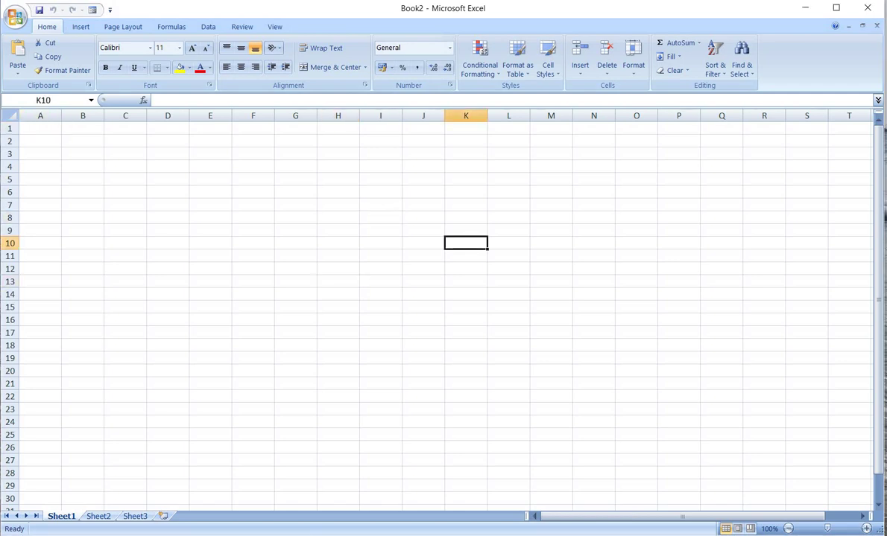
left_click(550, 281)
left_click(550, 320)
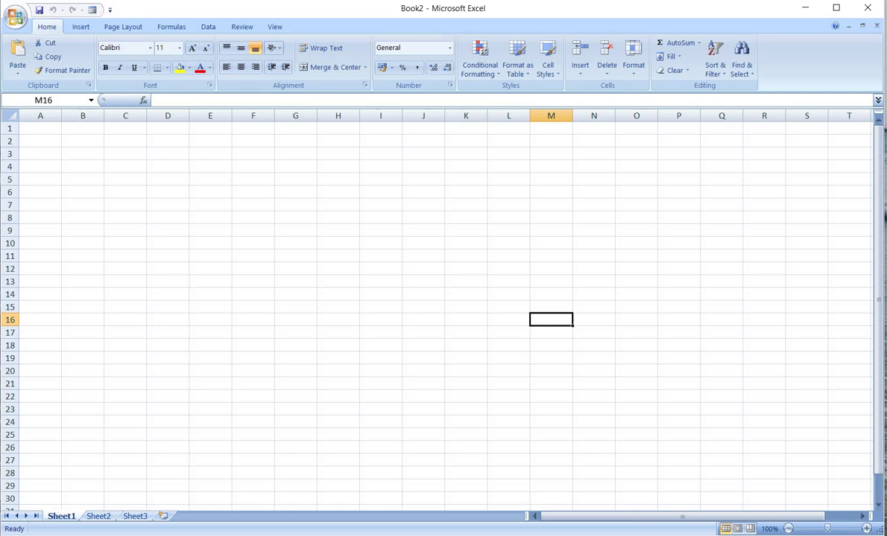
Step through the worksheets to Sheet3 and back to Sheet1, and add two new worksheets to the workbook.
key("ctrl+Page_Down")
key("ctrl+Page_Down")
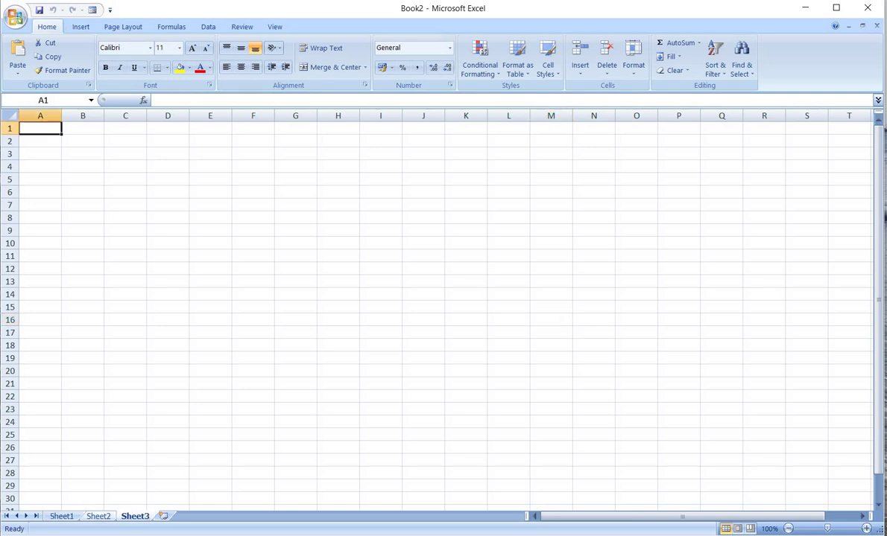
key("ctrl+Page_Up")
key("ctrl+Page_Up")
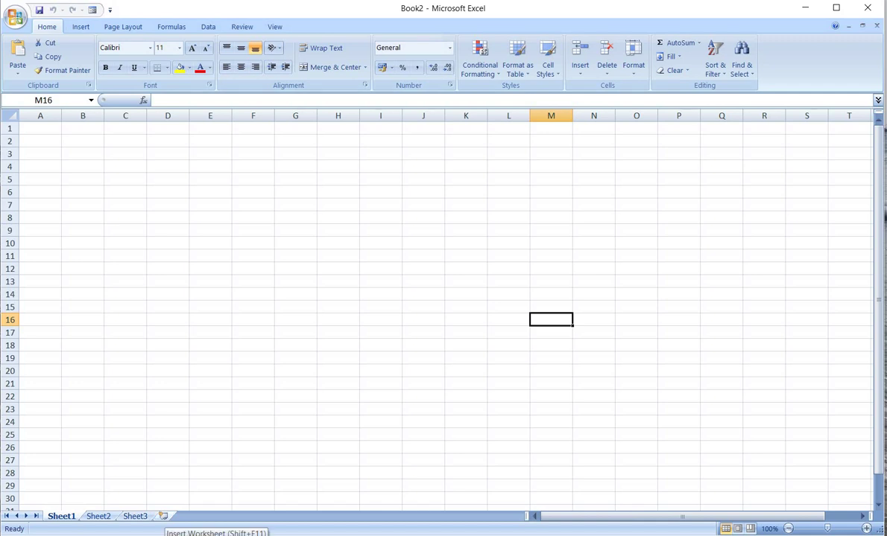
key("shift+F11")
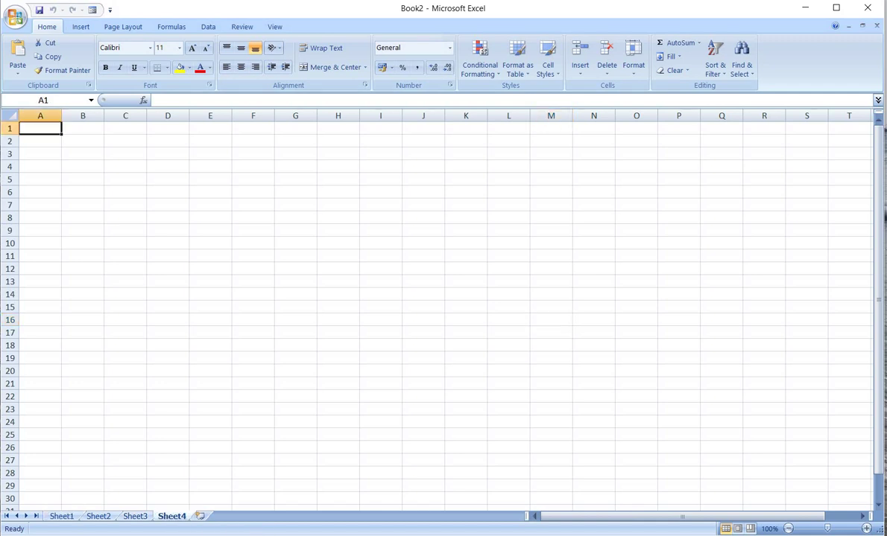
key("shift+F11")
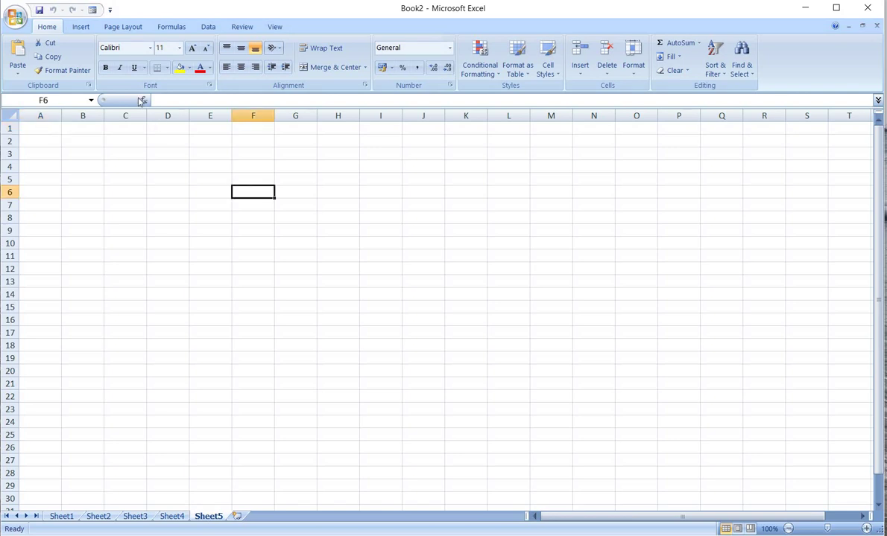
left_click(307, 219)
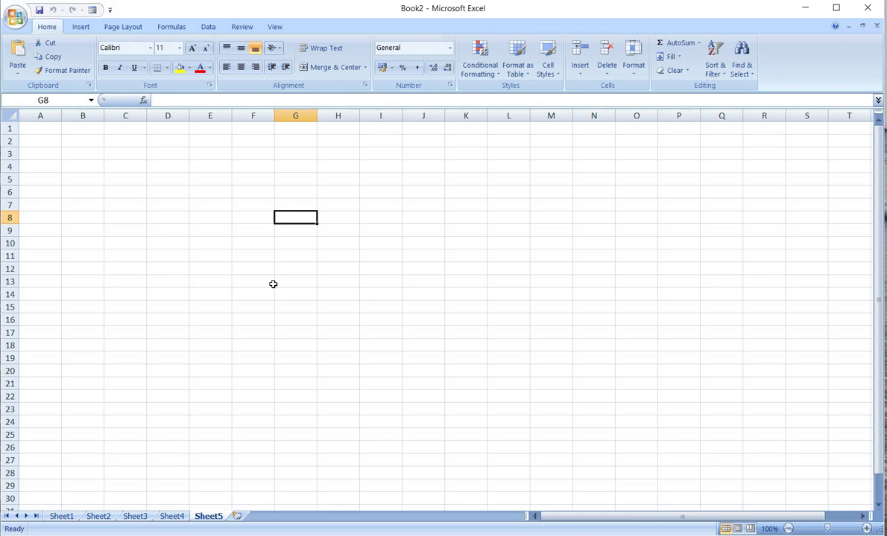
type("=")
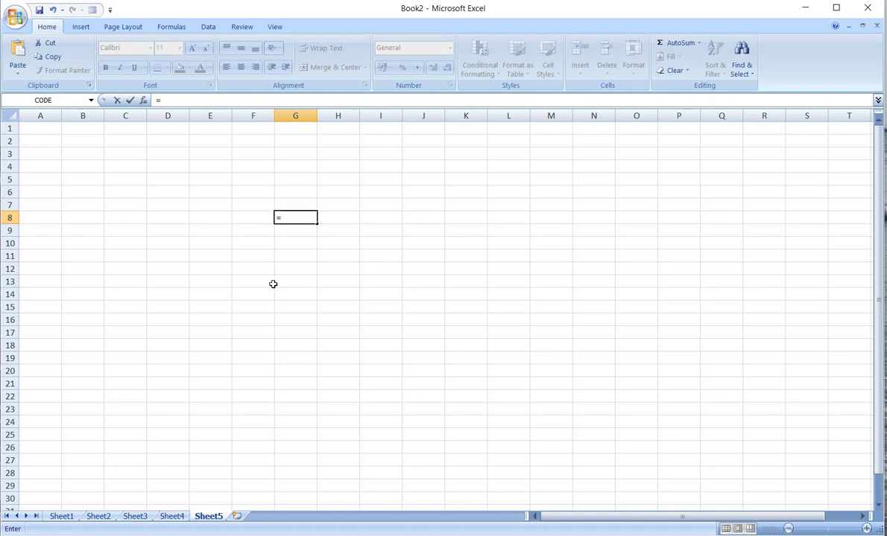
type("S")
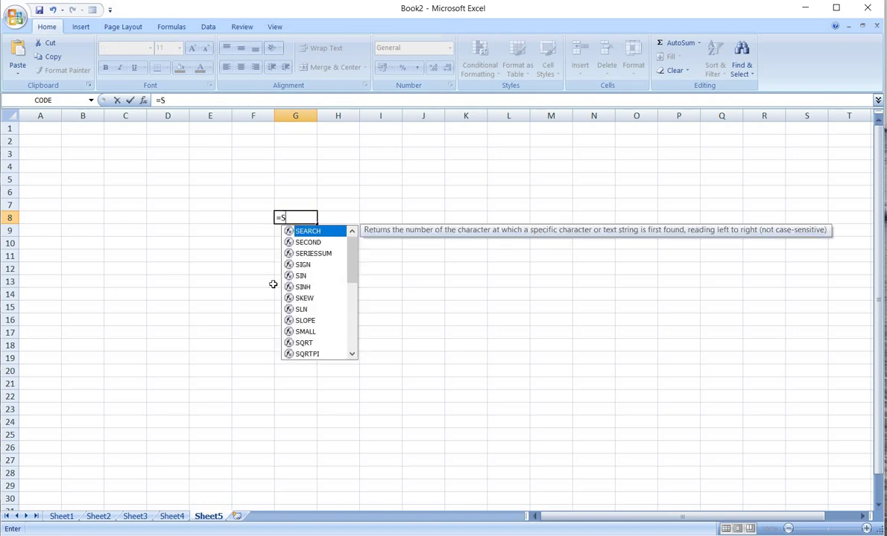
type("UM(")
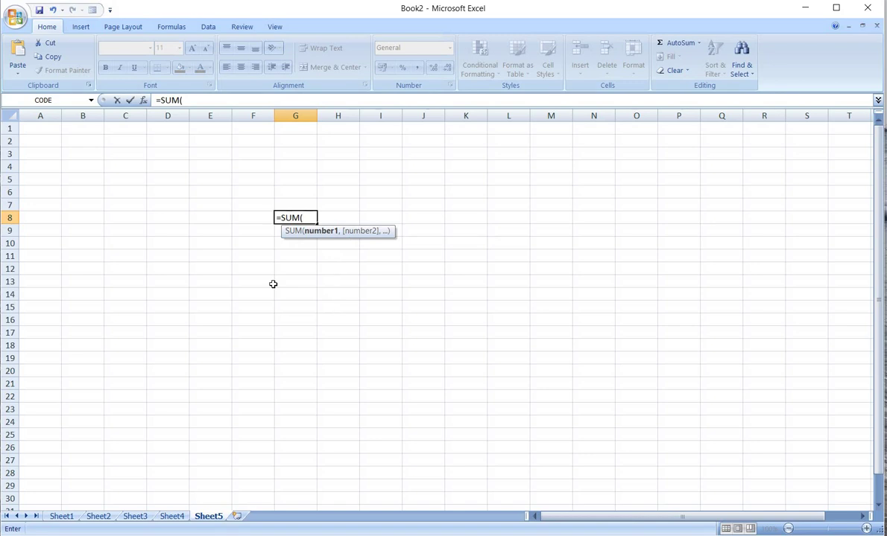
key("BackSpace")
key("BackSpace")
key("BackSpace")
key("BackSpace")
key("Escape")
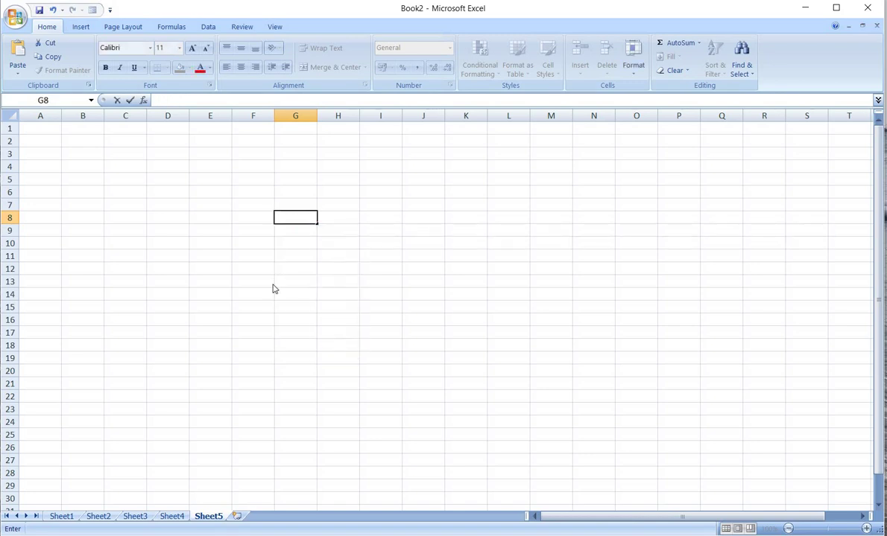
Enter 1 and 2 in cells A1 and A2 of Sheet5 and fill the series down to A23.
left_click(48, 128)
type("1")
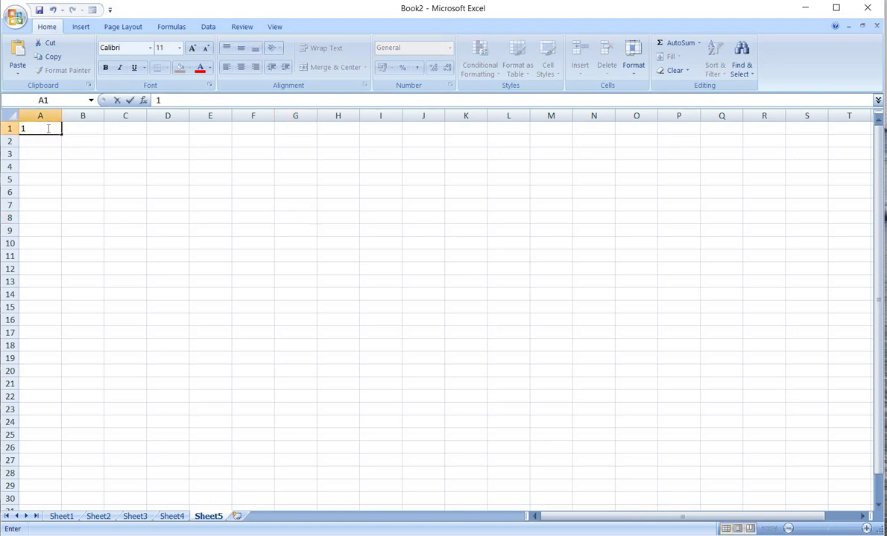
key("Return")
type("2")
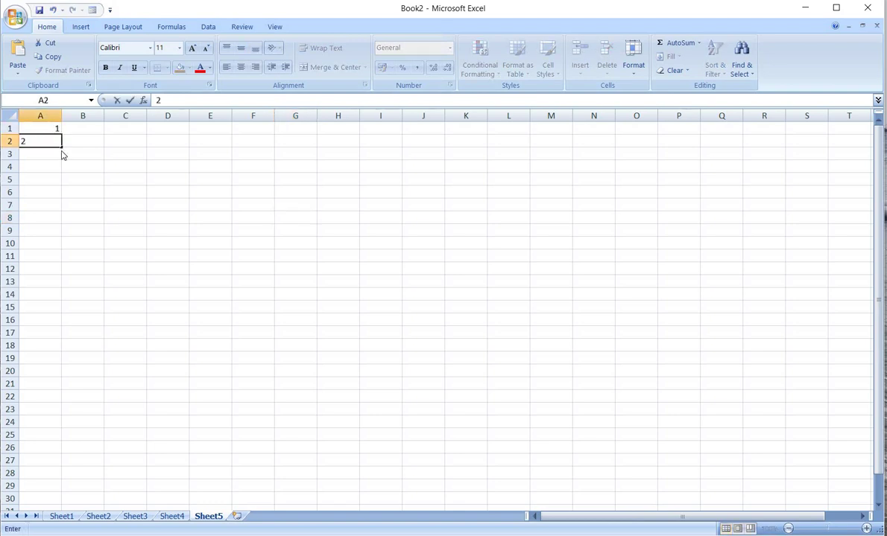
left_click(66, 153)
left_click_drag(44, 126, 65, 408)
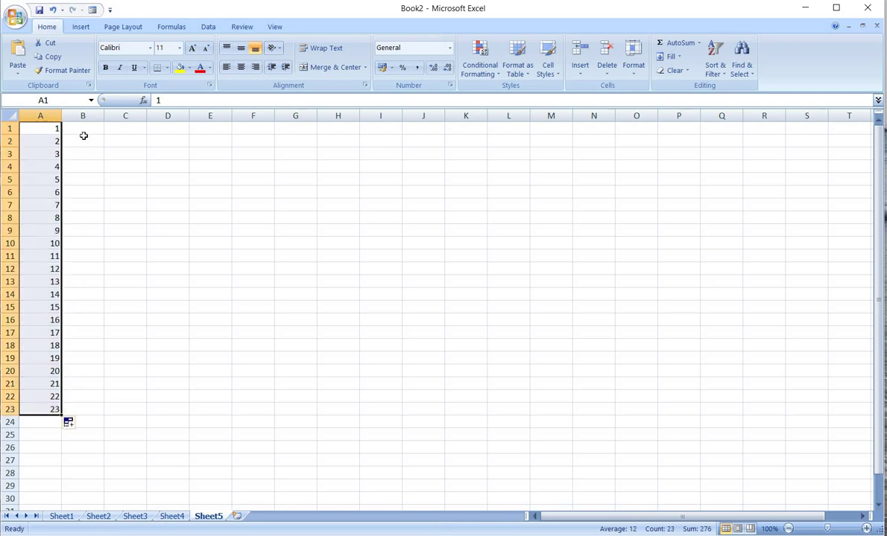
Enter 2 and 4 in cells B1 and B2 and fill the even-number series down to B22.
left_click(81, 131)
type("2")
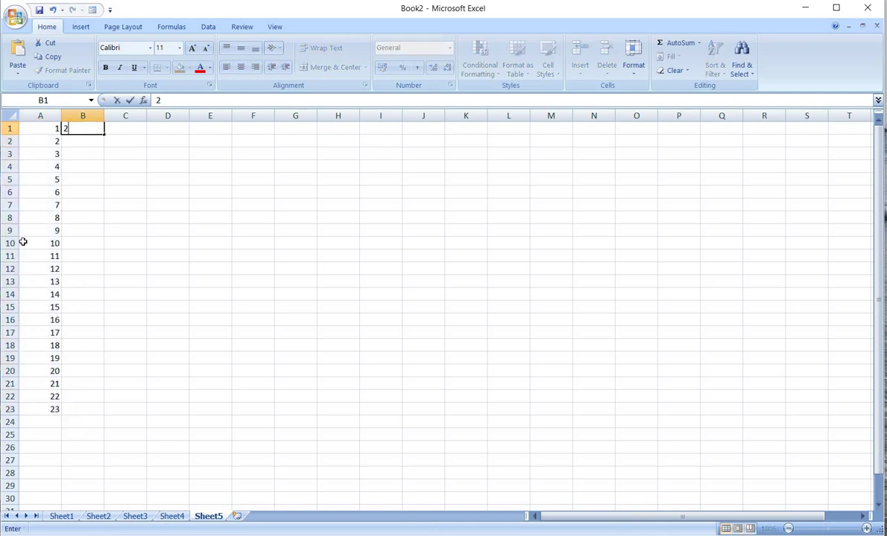
key("Return")
type("4")
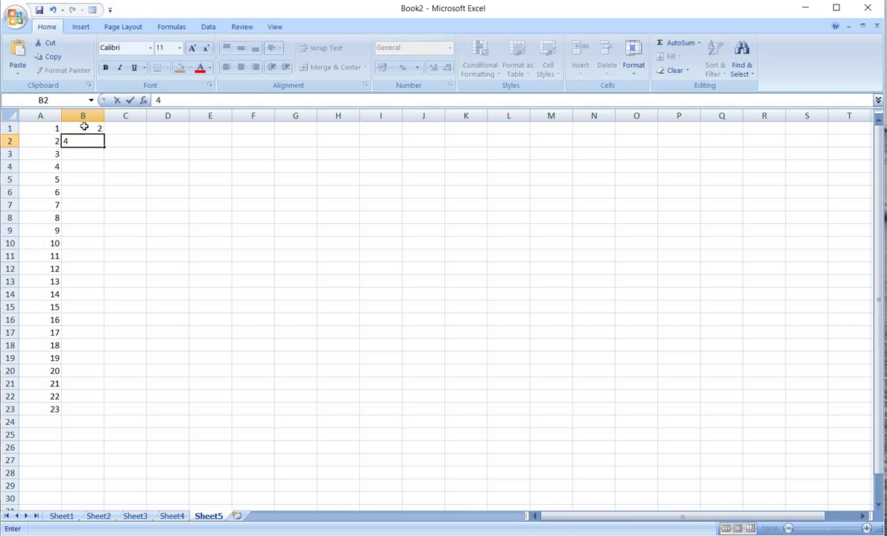
left_click_drag(85, 133, 124, 406)
Enter A and B in cells D1 and D2 and fill the pattern down to D15.
left_click(159, 129)
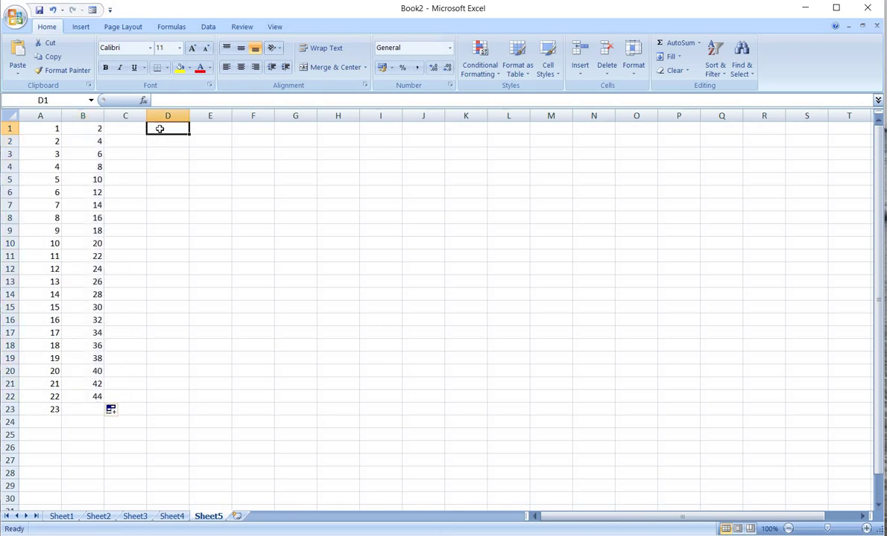
type("A")
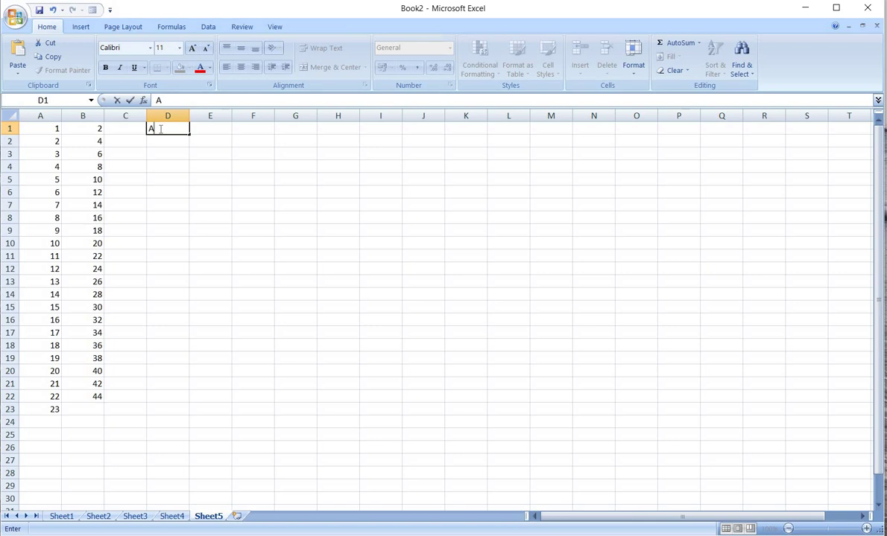
key("Return")
type("B")
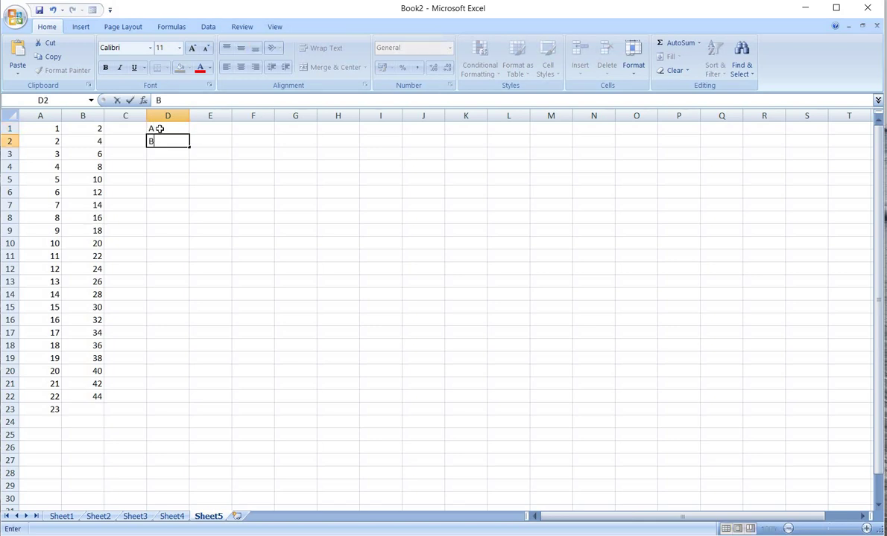
left_click_drag(159, 129, 183, 311)
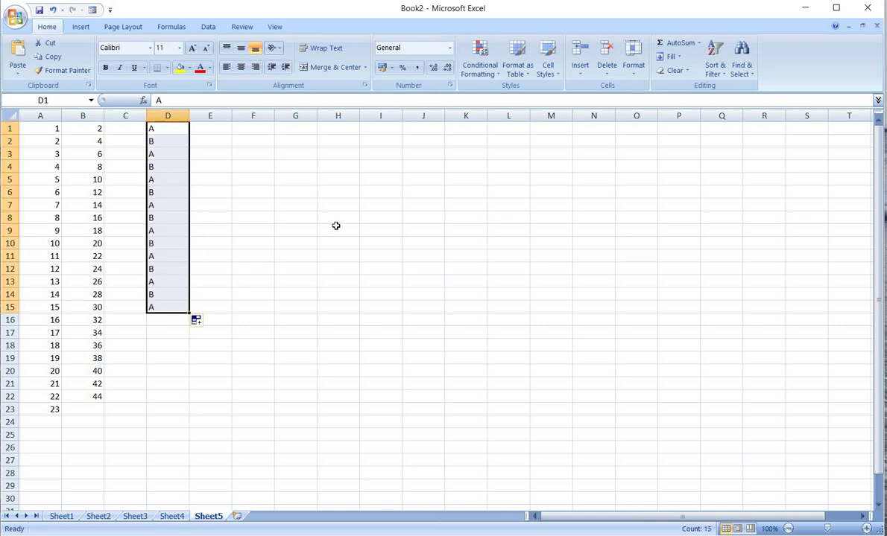
left_click(319, 180)
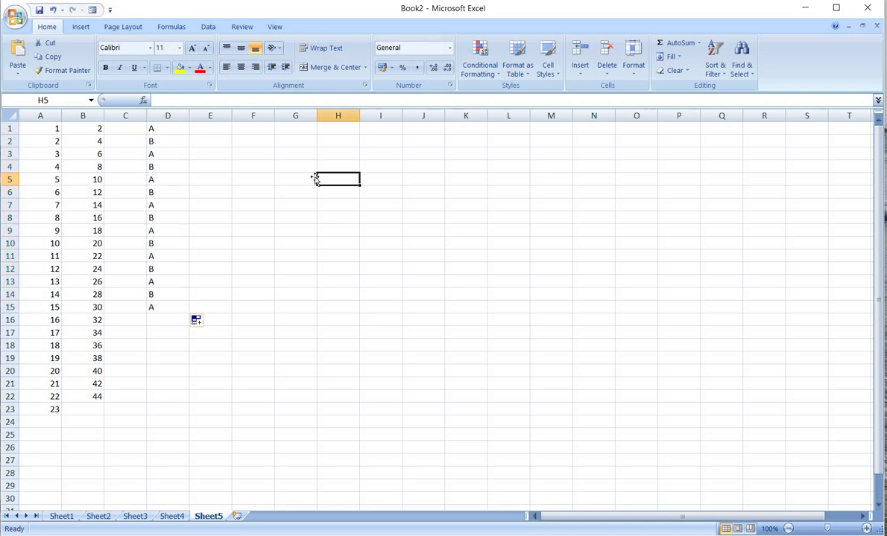
Create a custom fill list with the entries A, B, C, D and E in the program options.
left_click(16, 17)
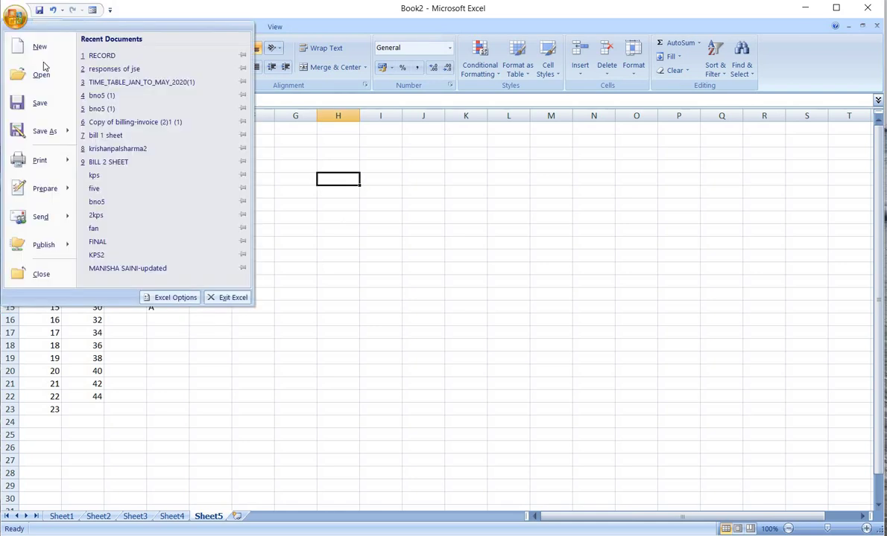
left_click(162, 300)
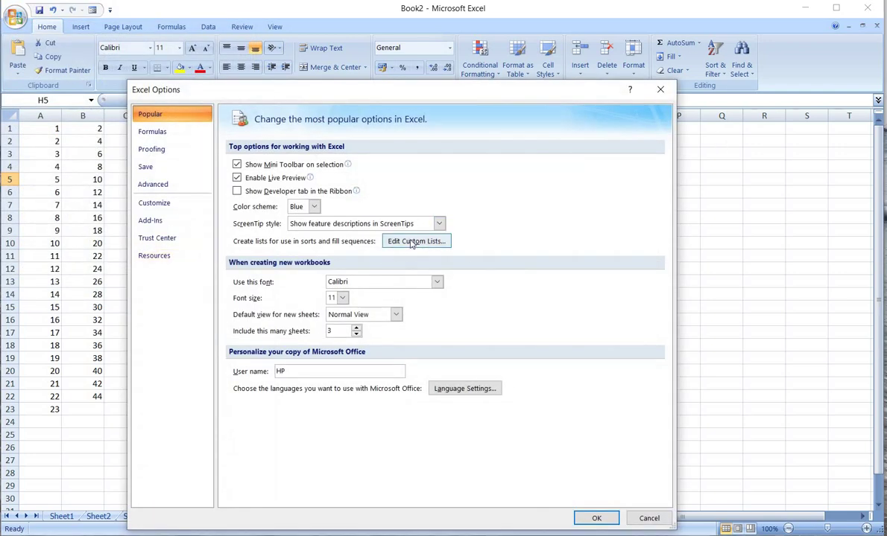
left_click(404, 246)
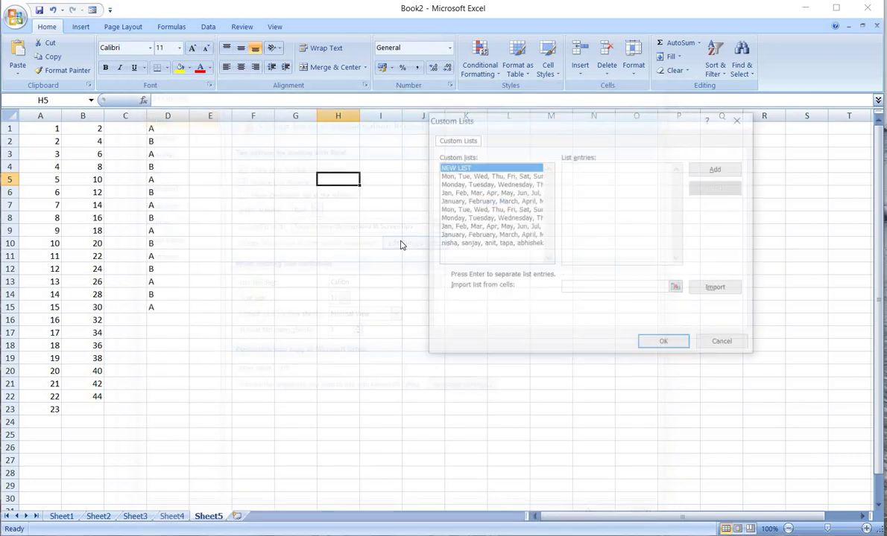
left_click(596, 181)
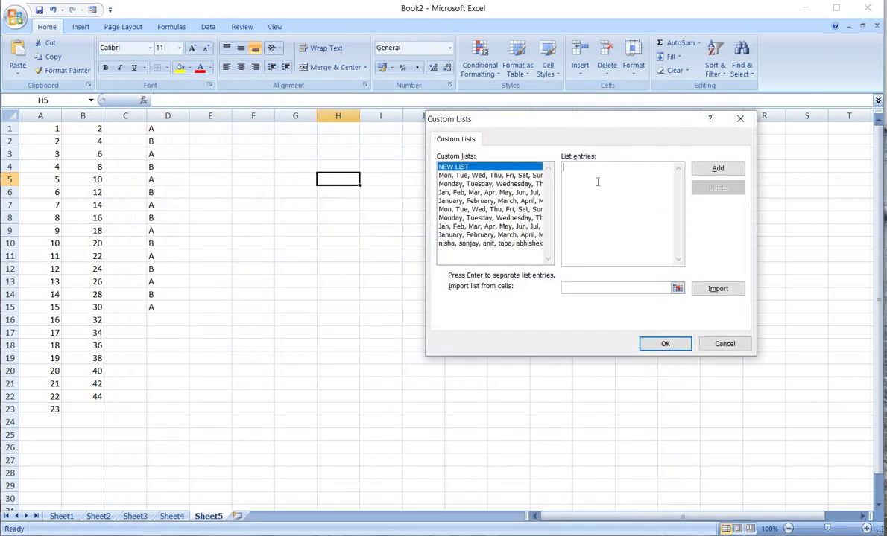
type("A")
key("Return")
type("B")
key("Return")
type("C")
key("Return")
type("D")
key("Return")
type("E")
left_click(666, 344)
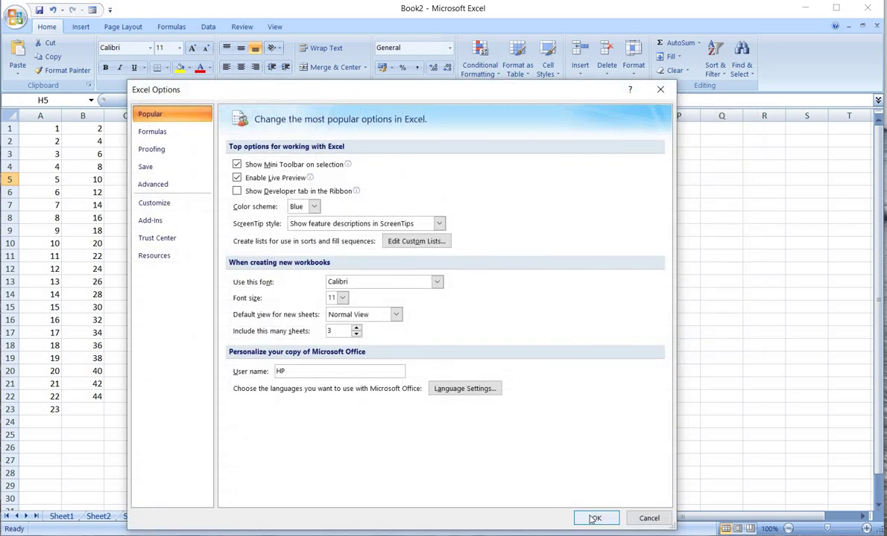
key("Return")
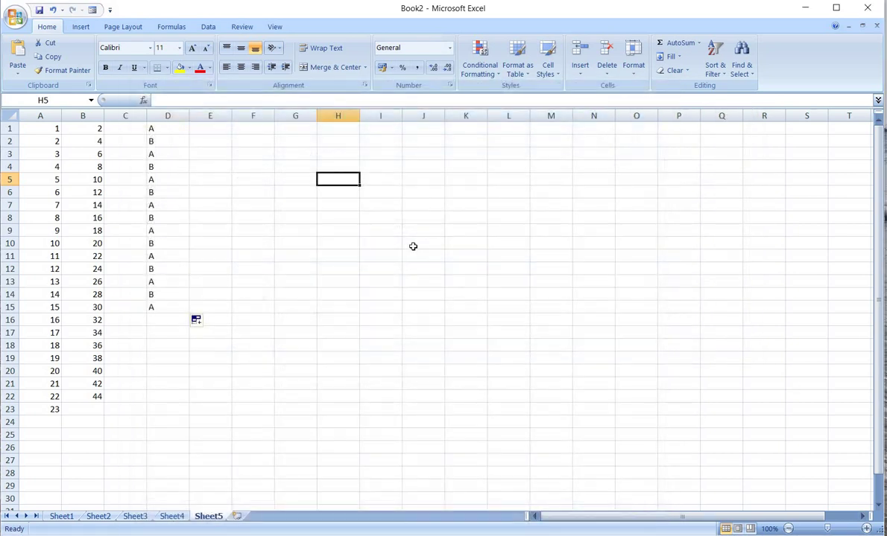
Enter A in cell H5, fill the custom list down to H10, and select H5:H9.
type("A")
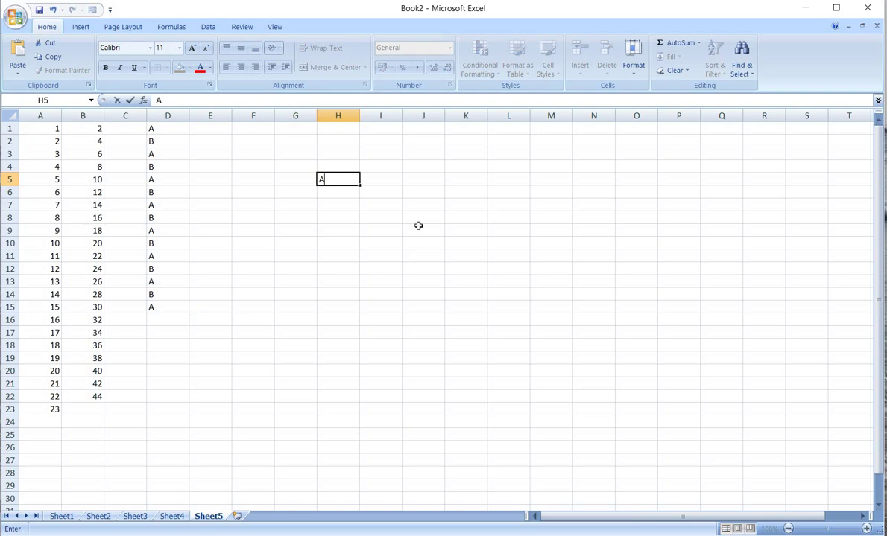
left_click_drag(358, 185, 359, 251)
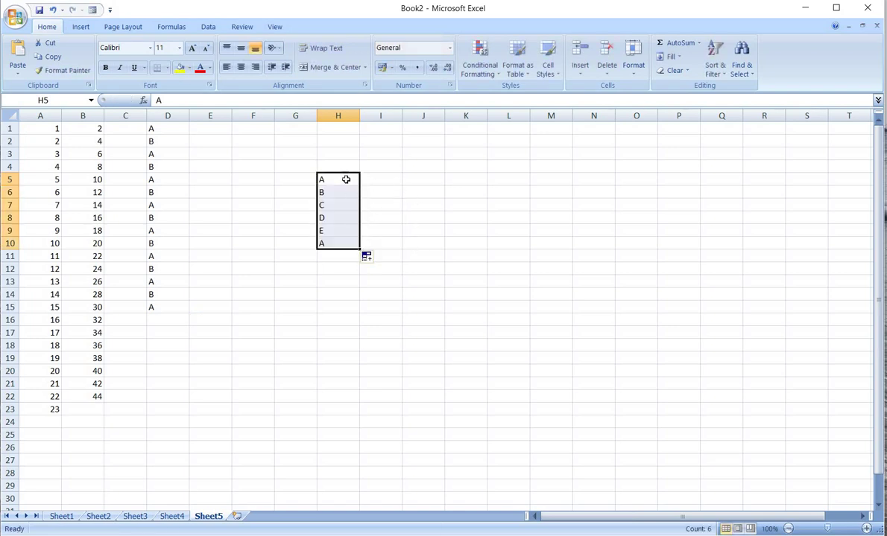
left_click_drag(345, 180, 340, 232)
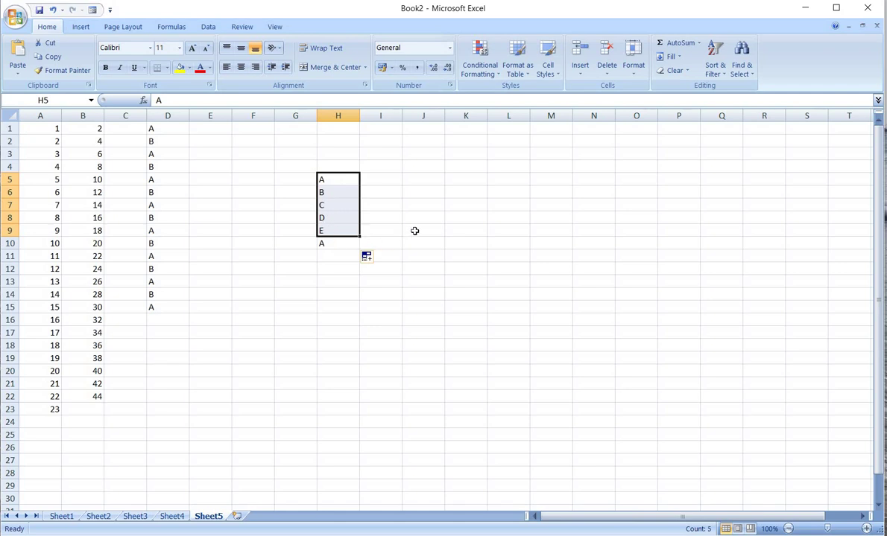
left_click(642, 394)
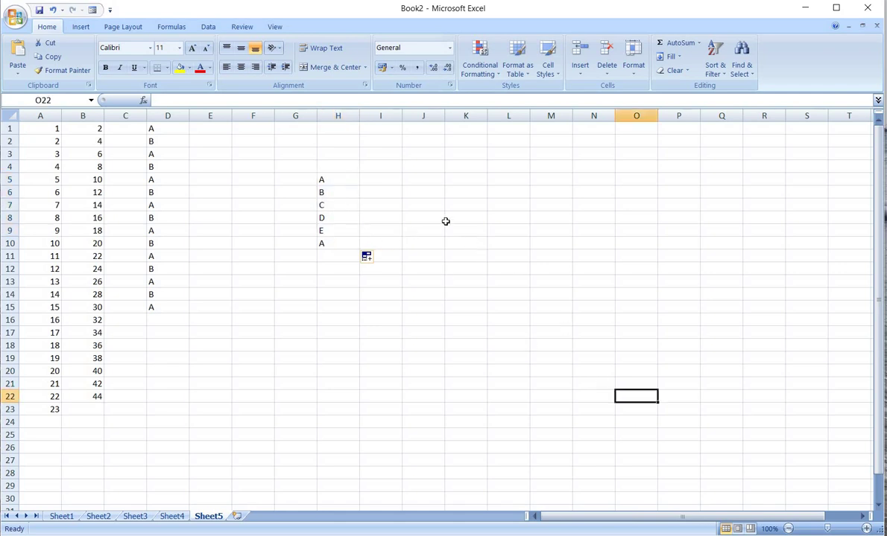
left_click(446, 220)
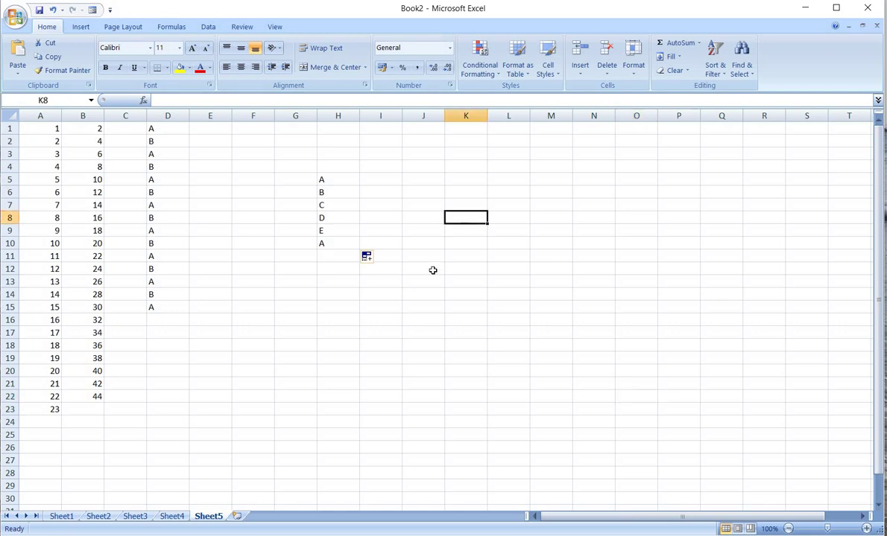
left_click(460, 325)
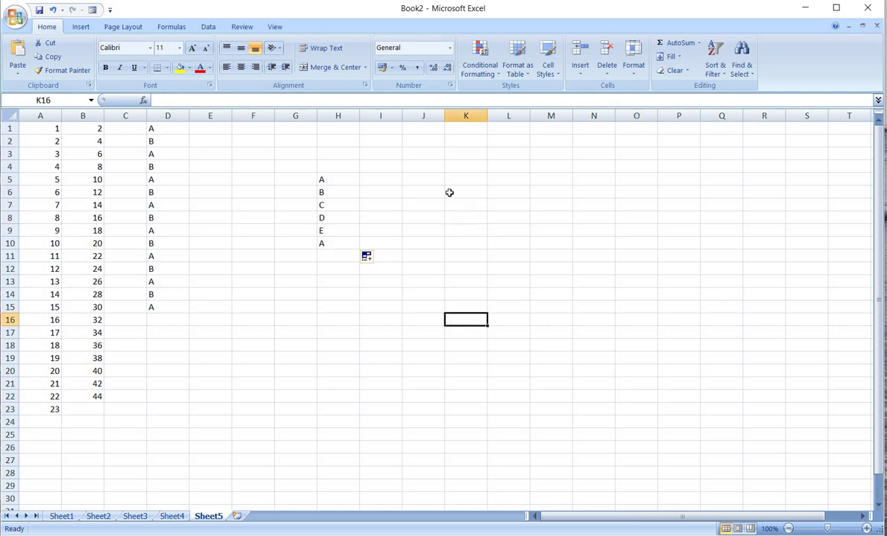
left_click(449, 193)
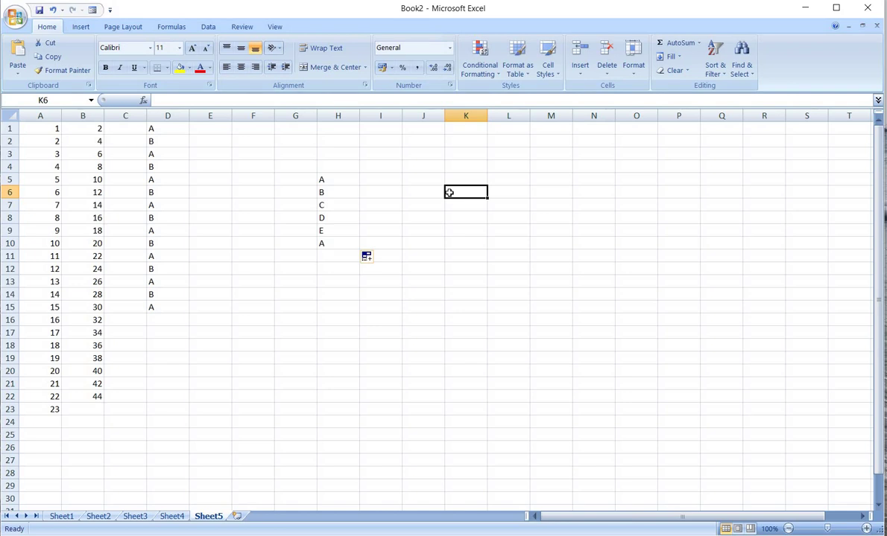
type("=NO")
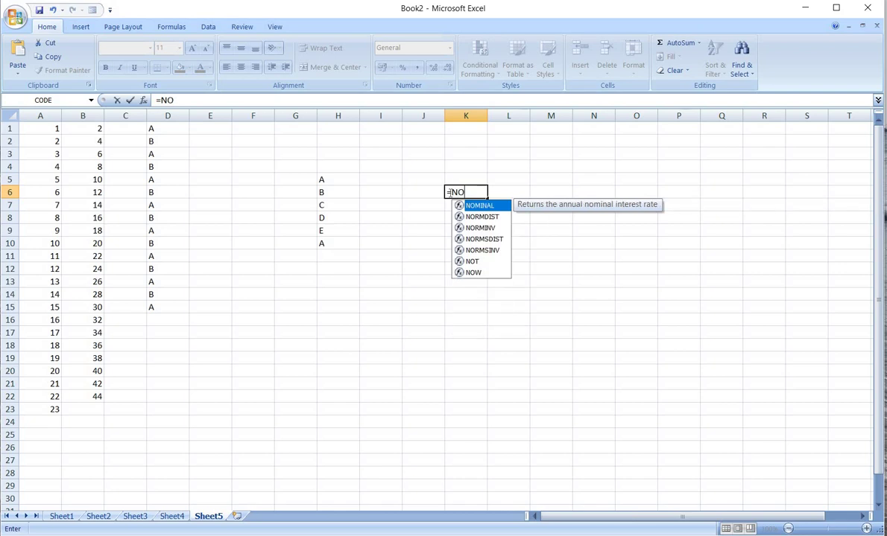
type("W")
key("Right")
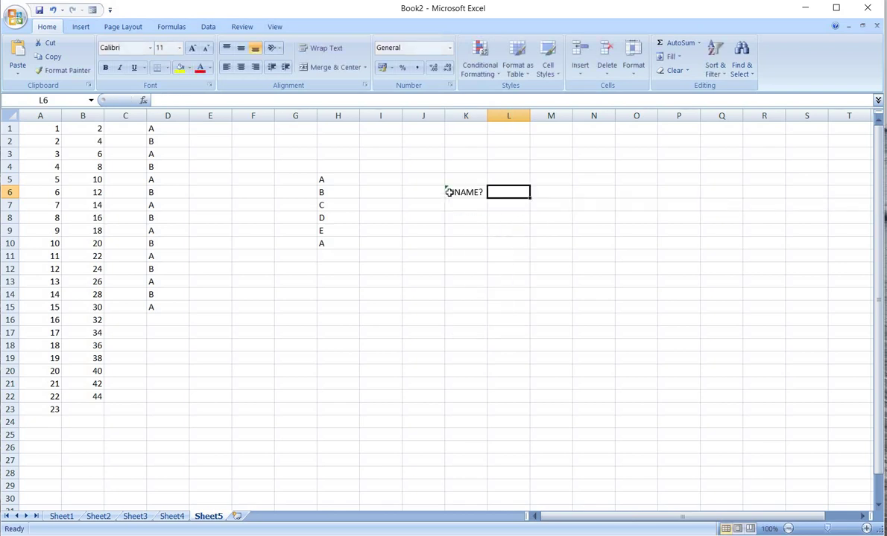
left_click(449, 193)
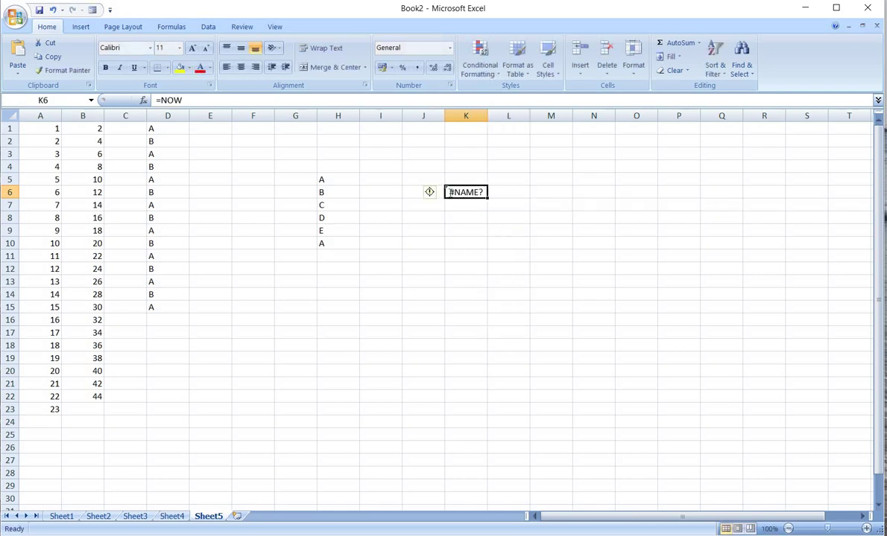
key("BackSpace")
Enter the formula =NOW() in cell K6 to insert the current date and time, and select that cell.
type("=NO")
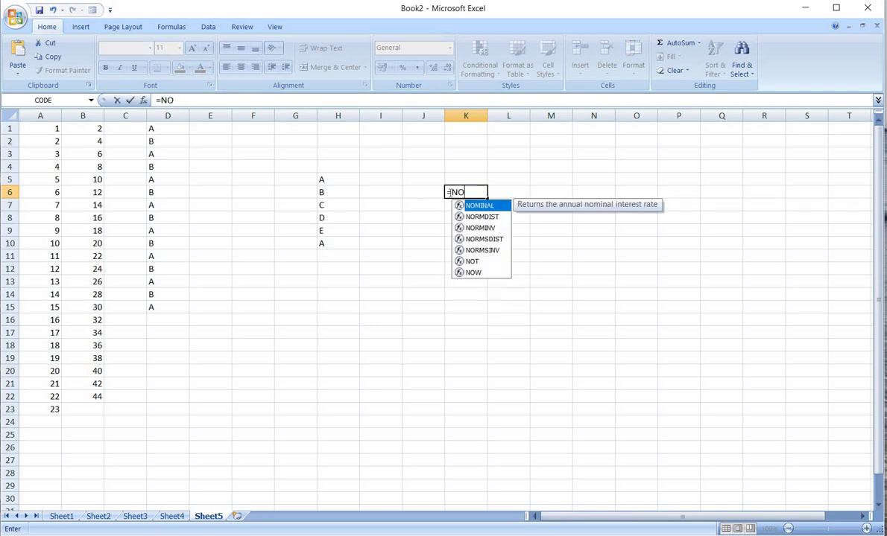
type("W")
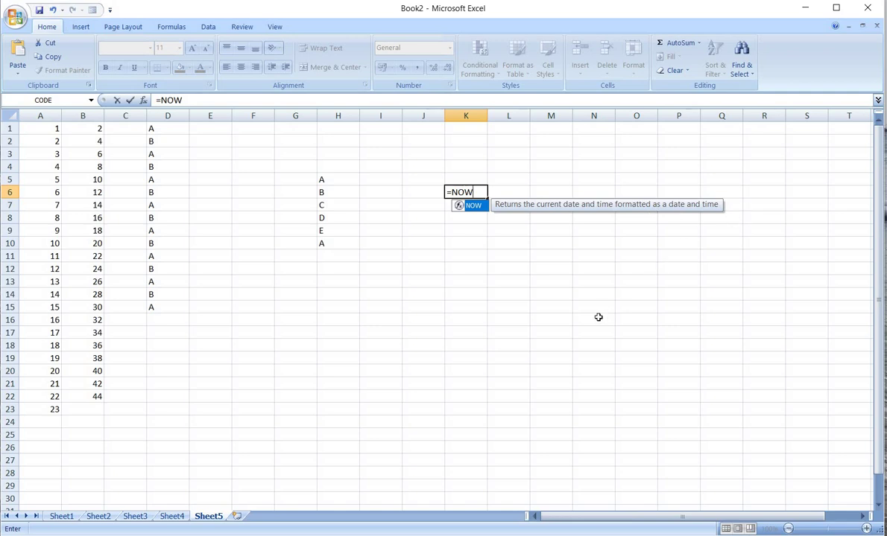
type("()")
key("Return")
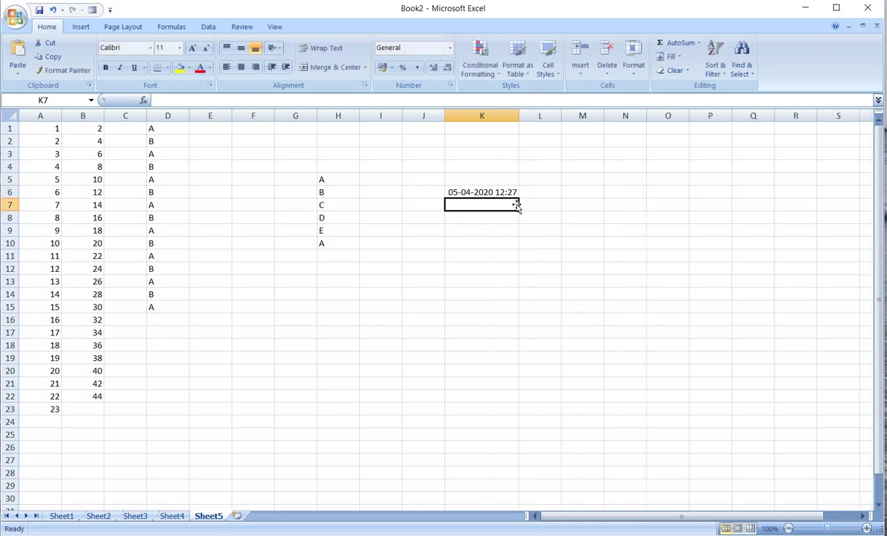
left_click(481, 193)
Enter the formula =TODAY() in cell L13 to insert the current date, and select cell N17.
left_click(537, 283)
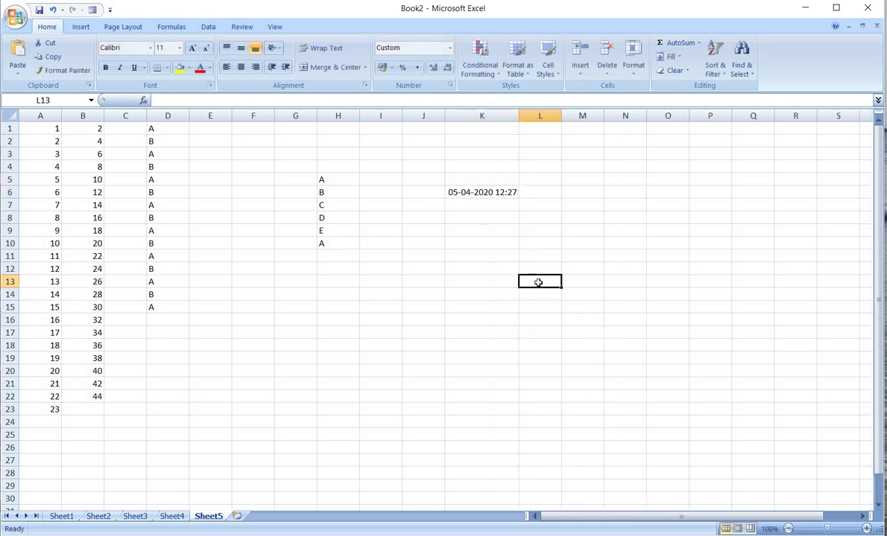
type("=TO")
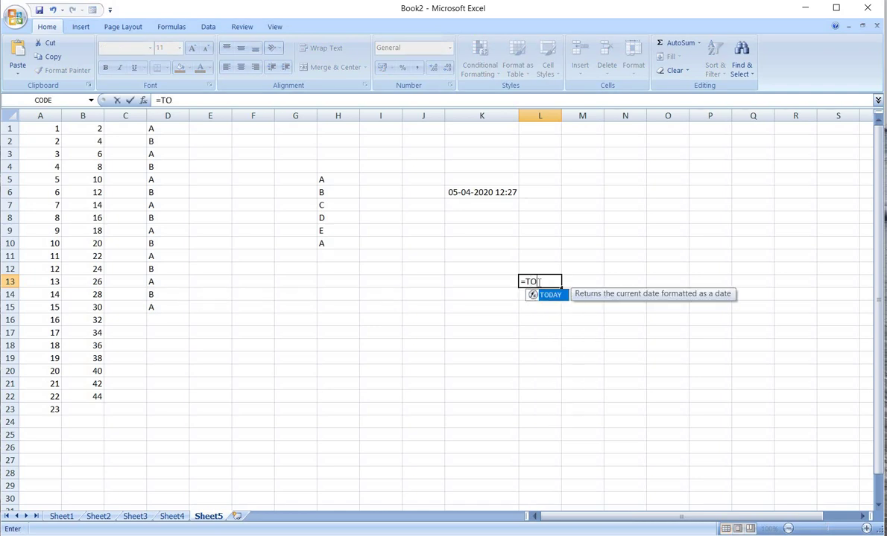
type("DAY()")
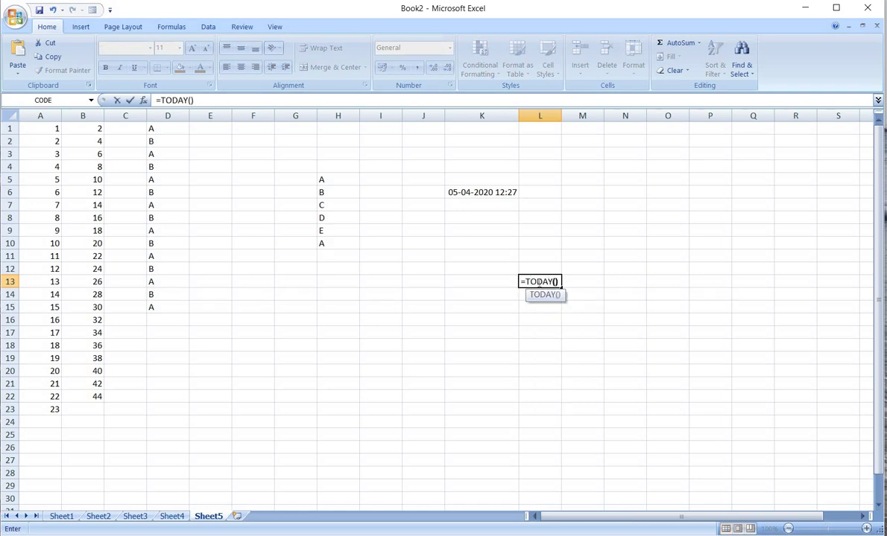
key("Return")
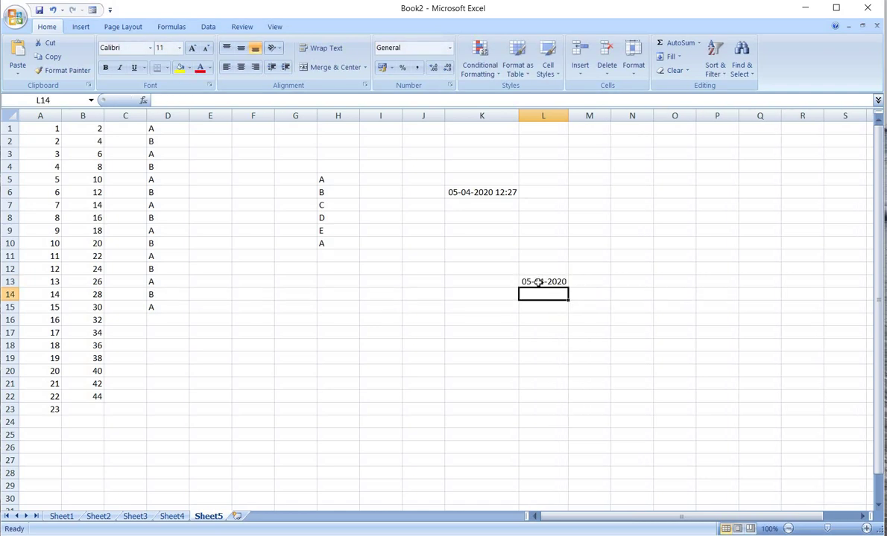
left_click(623, 331)
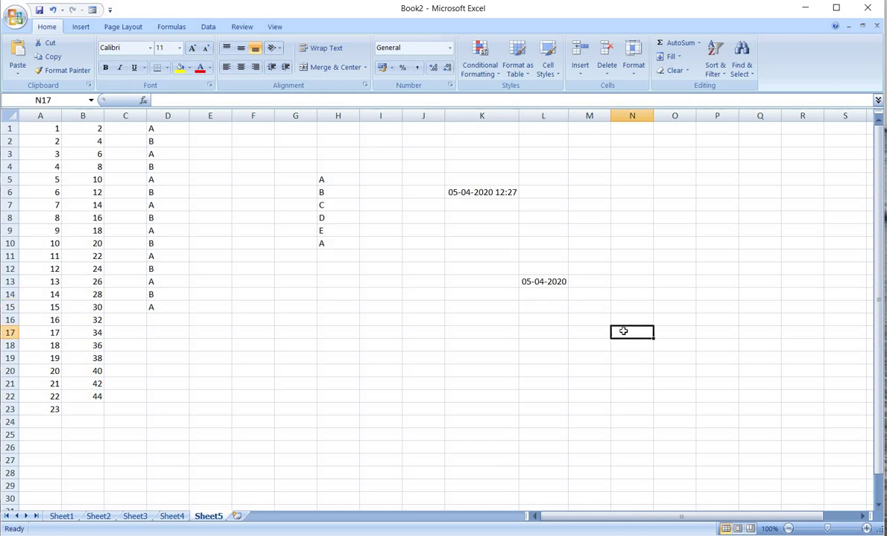